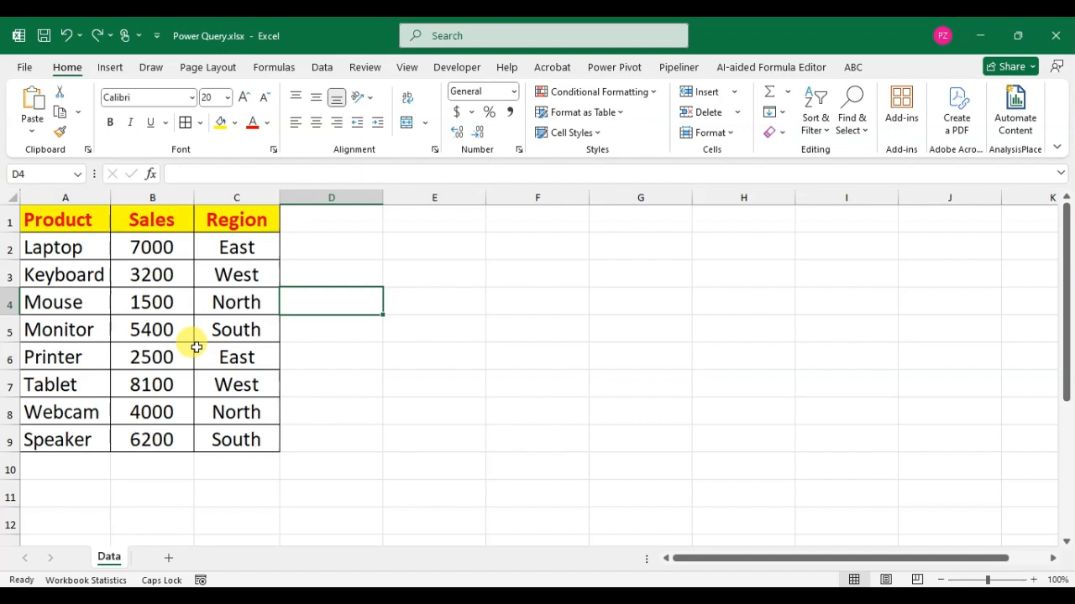
Convert the sales data range A1:C9 into a table with headers
click(143, 302)
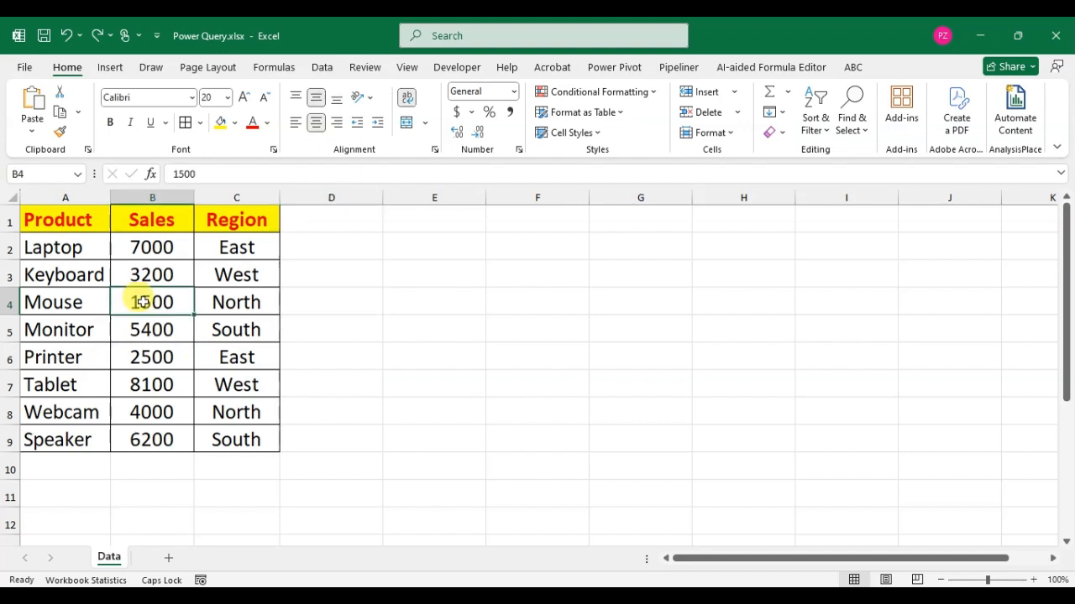
key(ctrl+t)
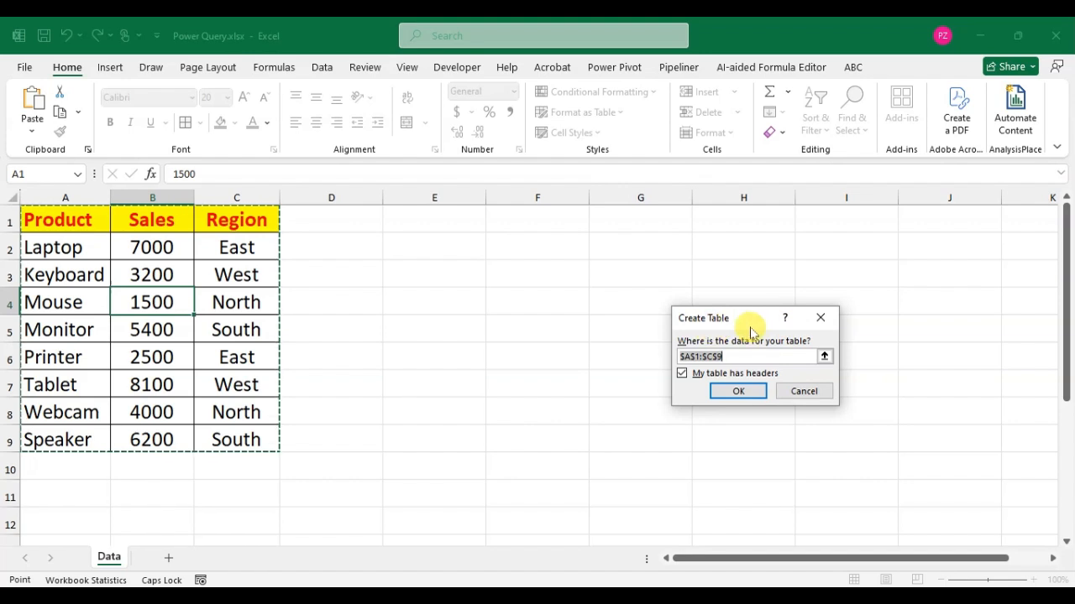
click(734, 394)
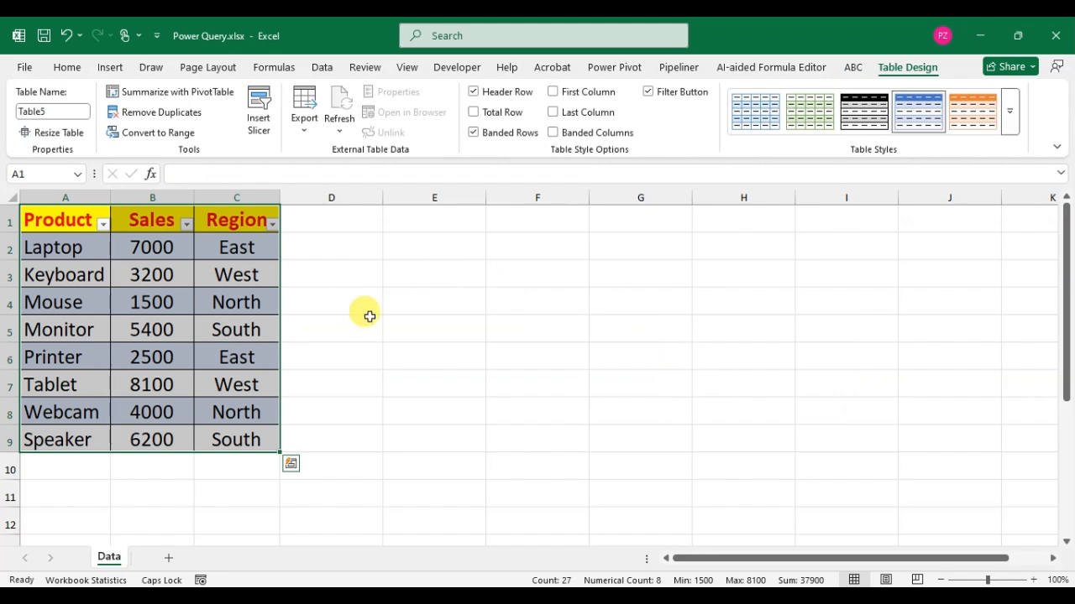
Rename the new sales data table as Table1
click(151, 298)
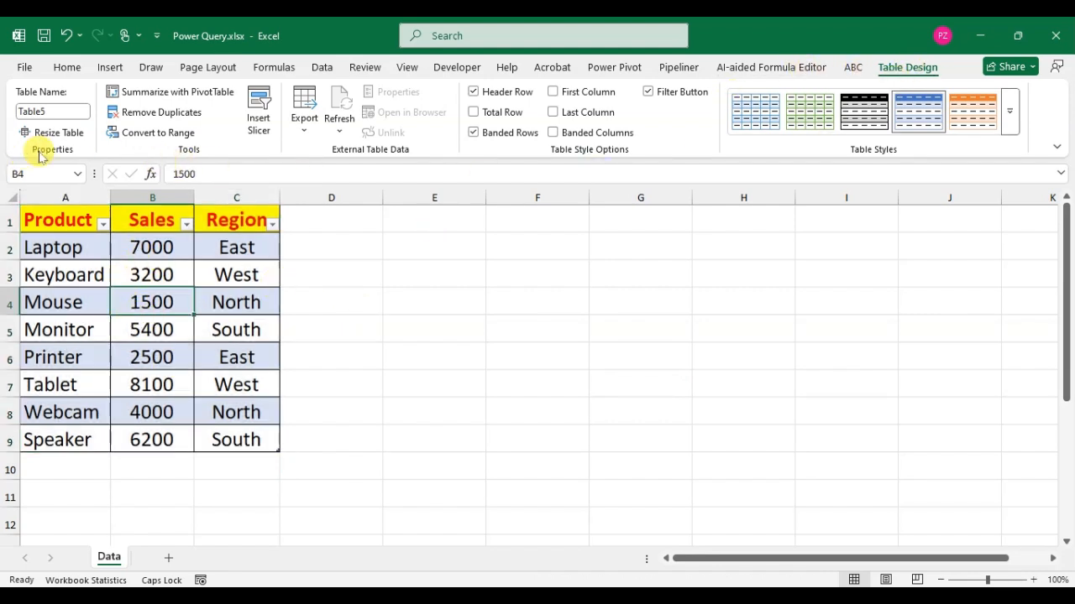
click(58, 111)
click(58, 110)
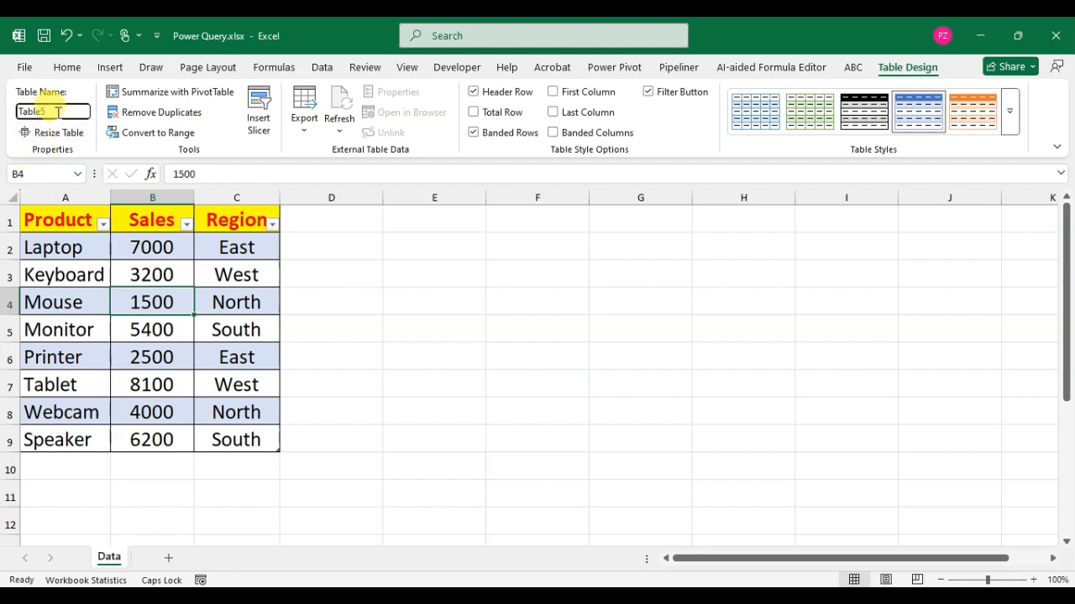
key(BackSpace)
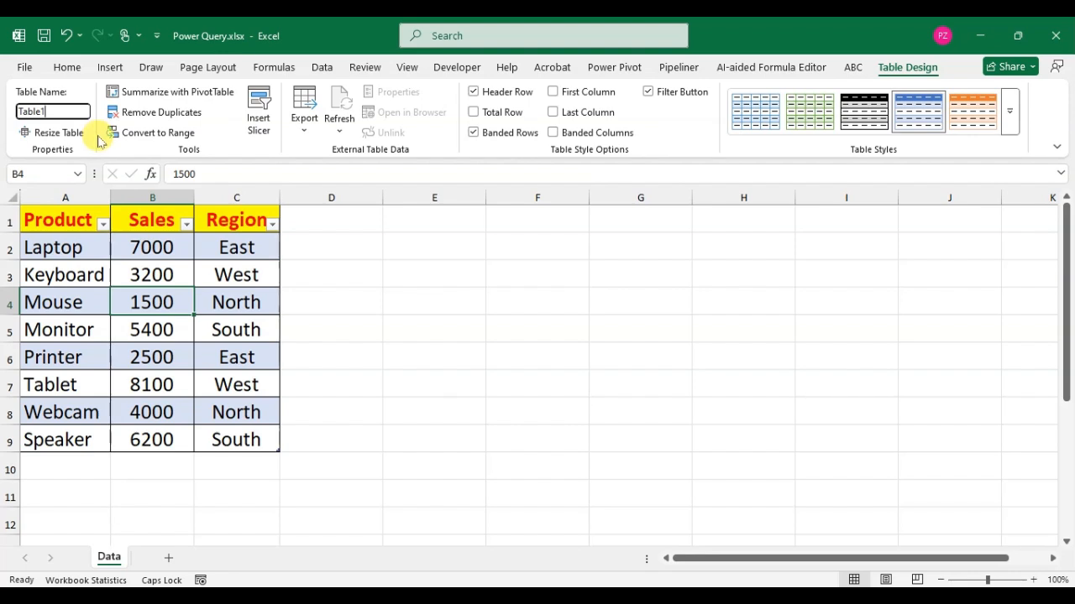
key(Tab)
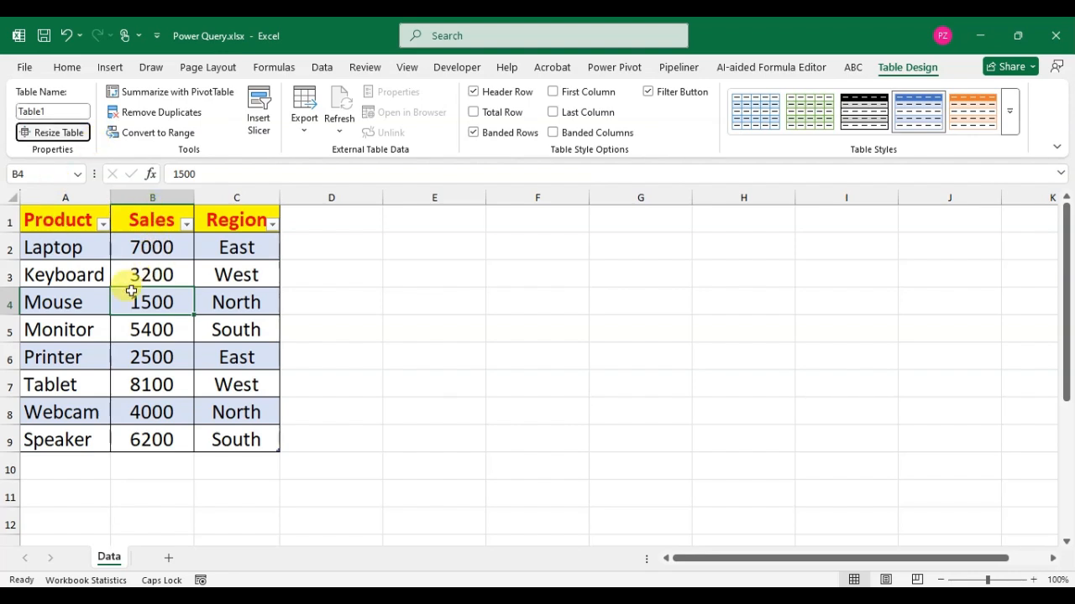
Load Table1 into the Power Query Editor as a table/range source
click(322, 71)
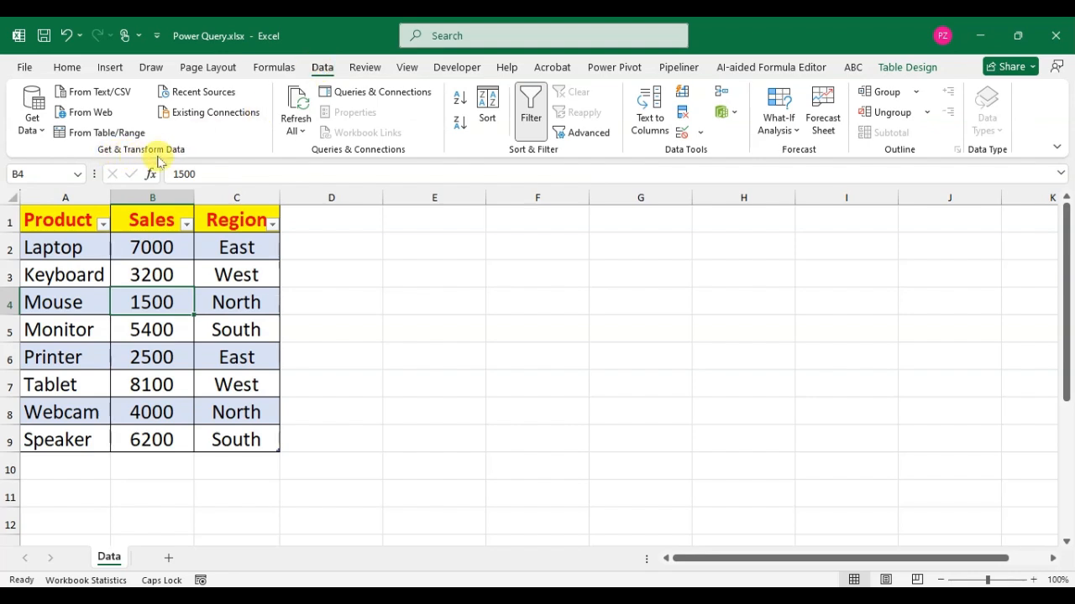
click(39, 132)
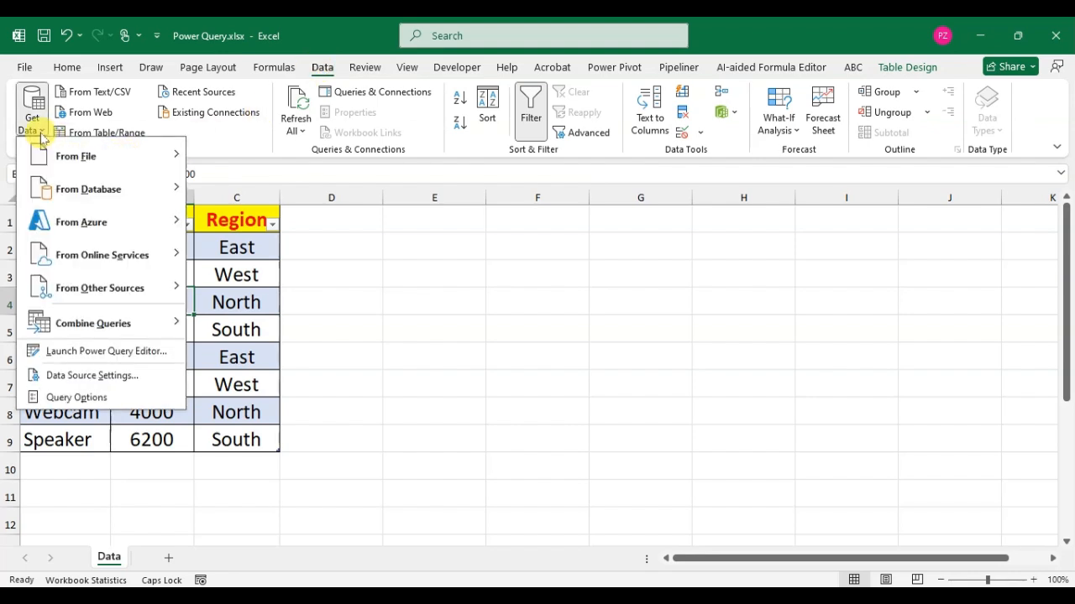
mouse_move(84, 296)
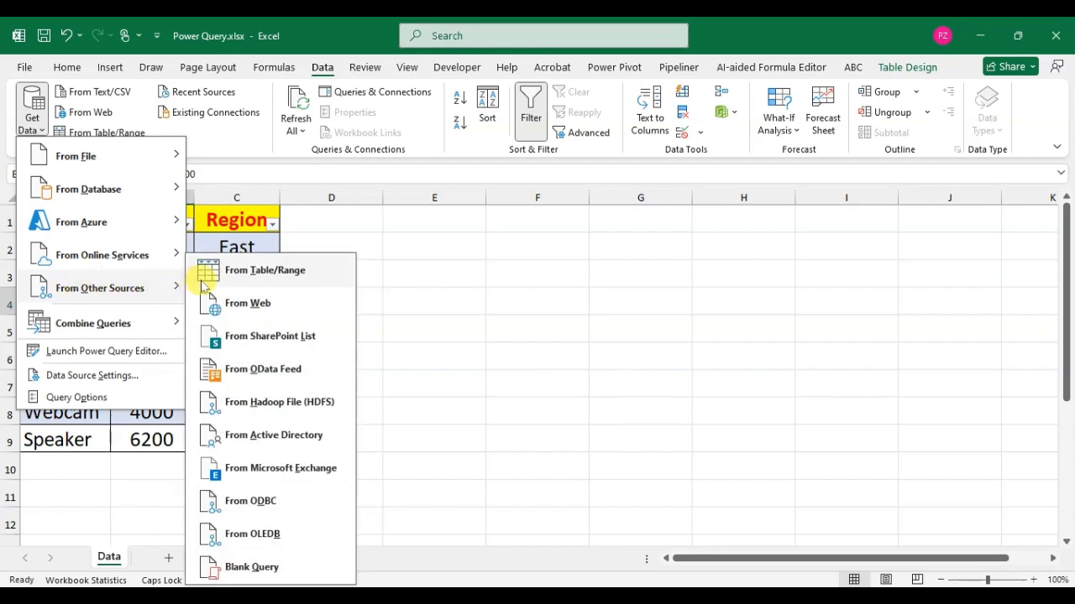
click(259, 270)
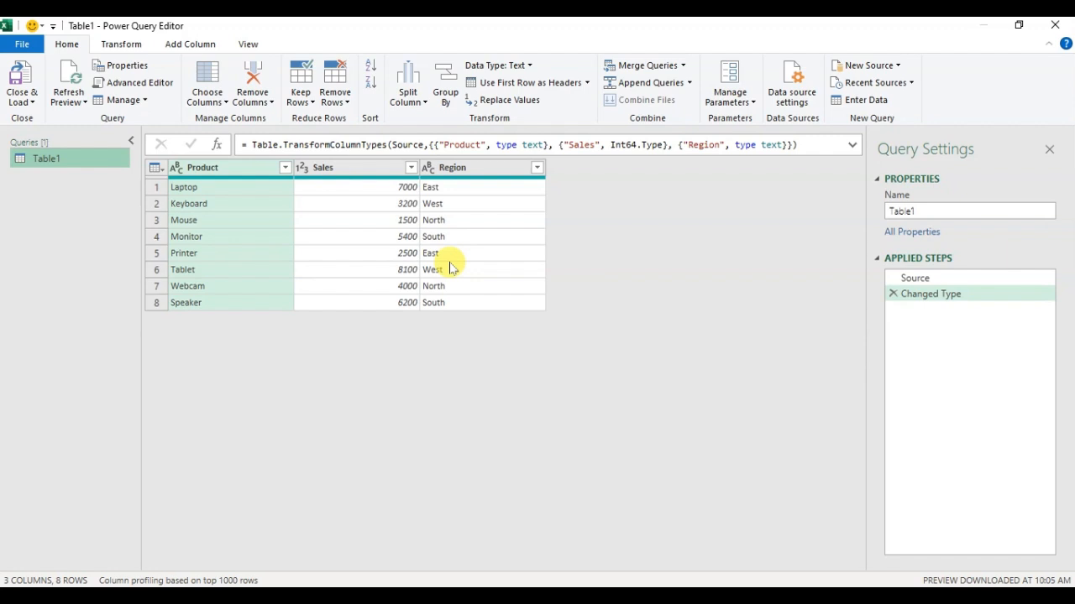
Start a new conditional column in the query and name it STATUS
click(177, 46)
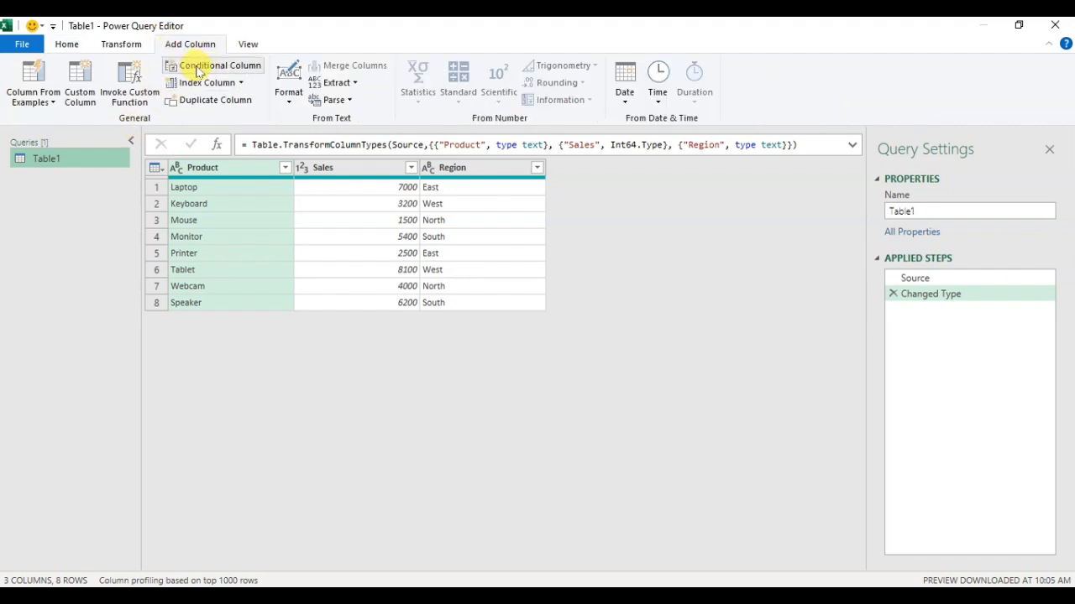
click(198, 72)
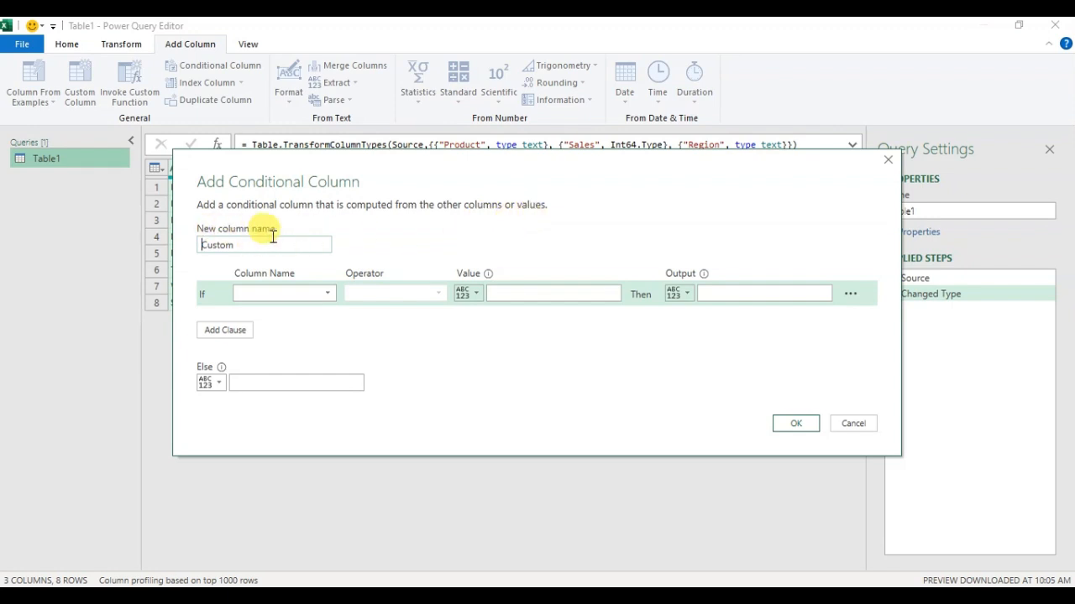
drag(428, 171, 378, 277)
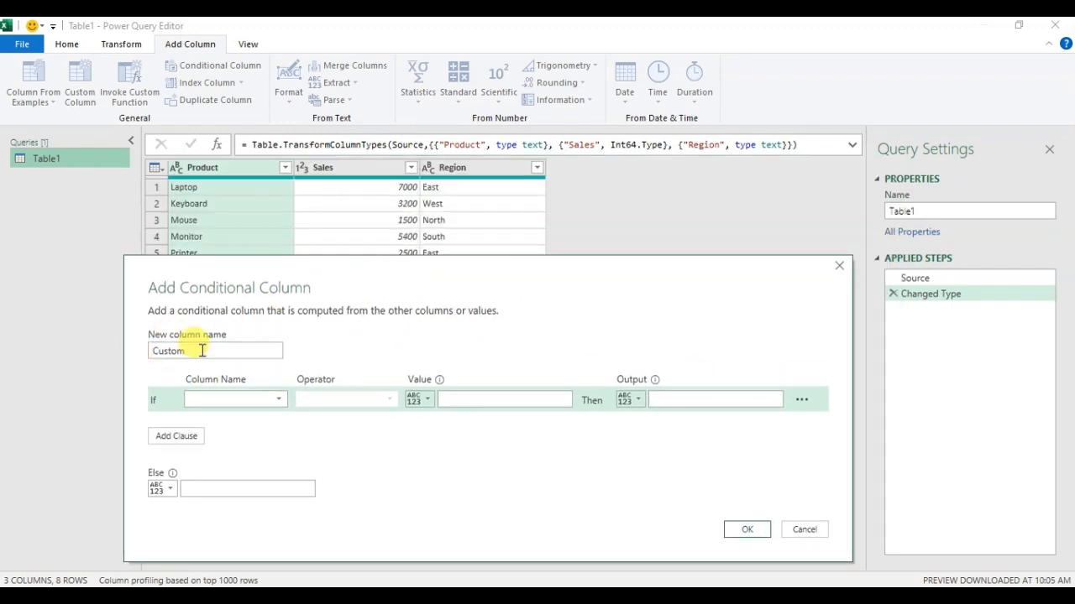
drag(201, 351, 148, 351)
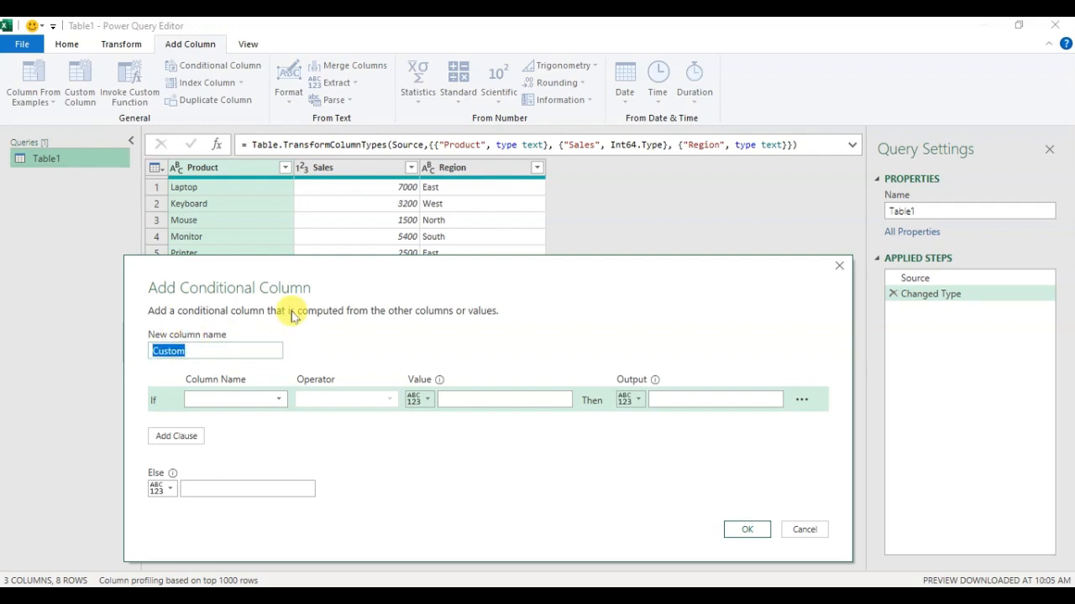
key(BackSpace)
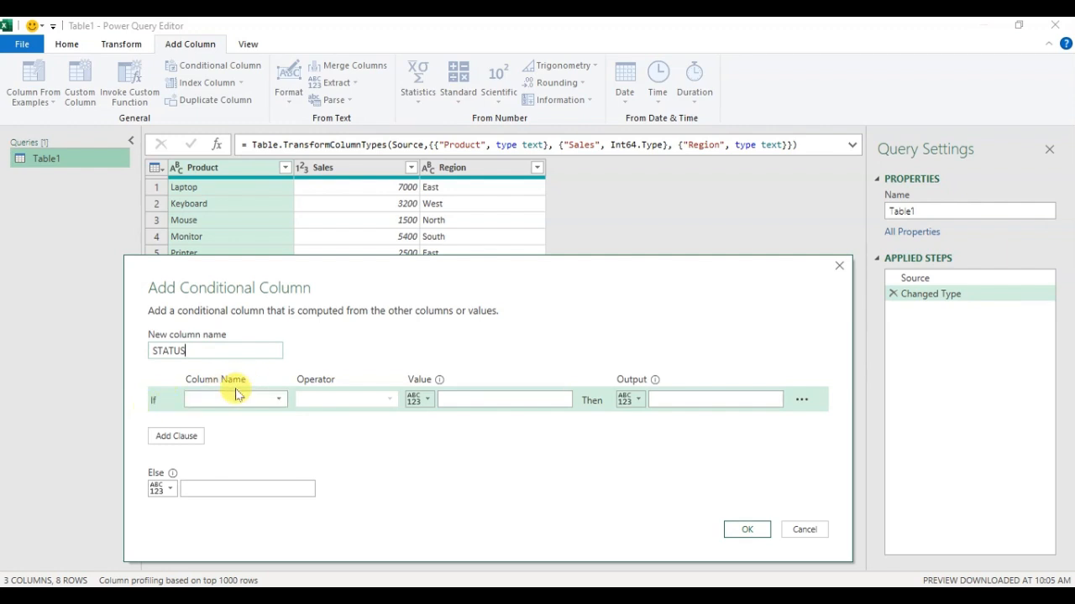
Define the first condition so that Sales is greater than 5000 outputs HIGH
click(279, 403)
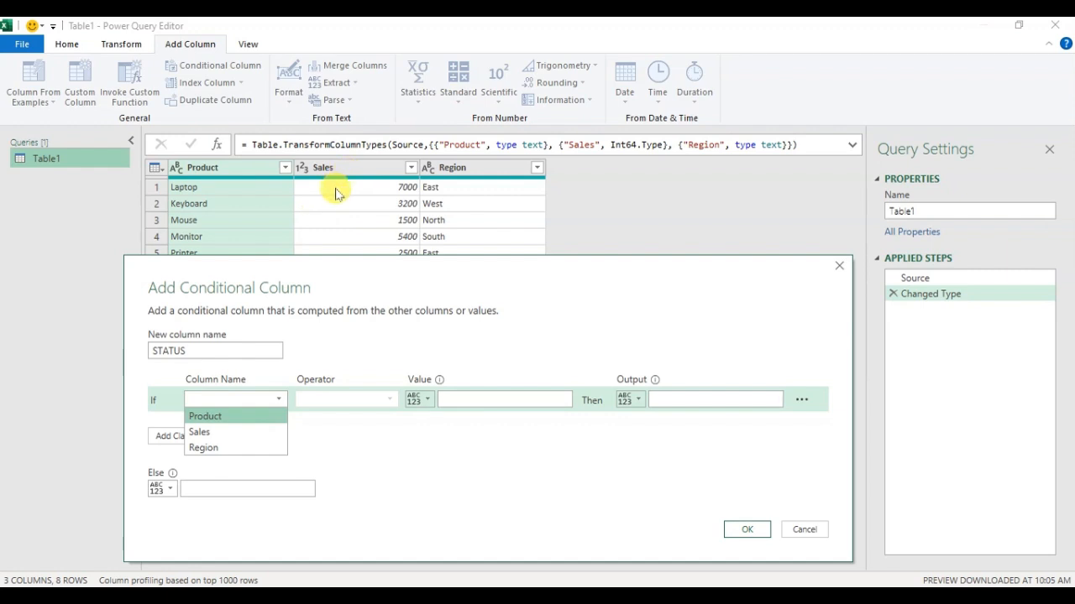
click(257, 431)
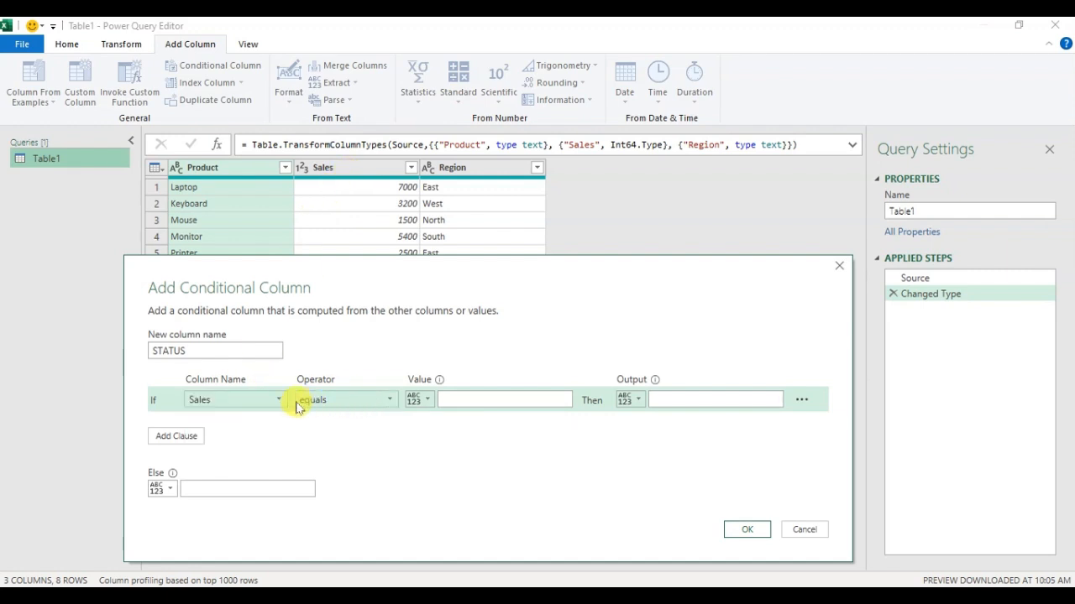
click(369, 400)
click(342, 448)
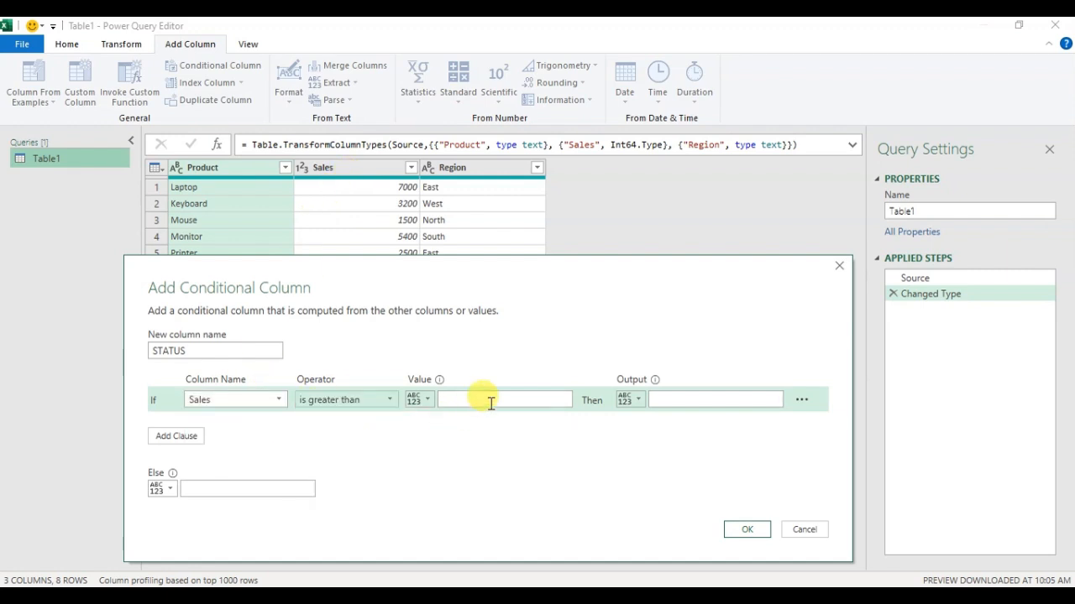
click(492, 400)
text(5000)
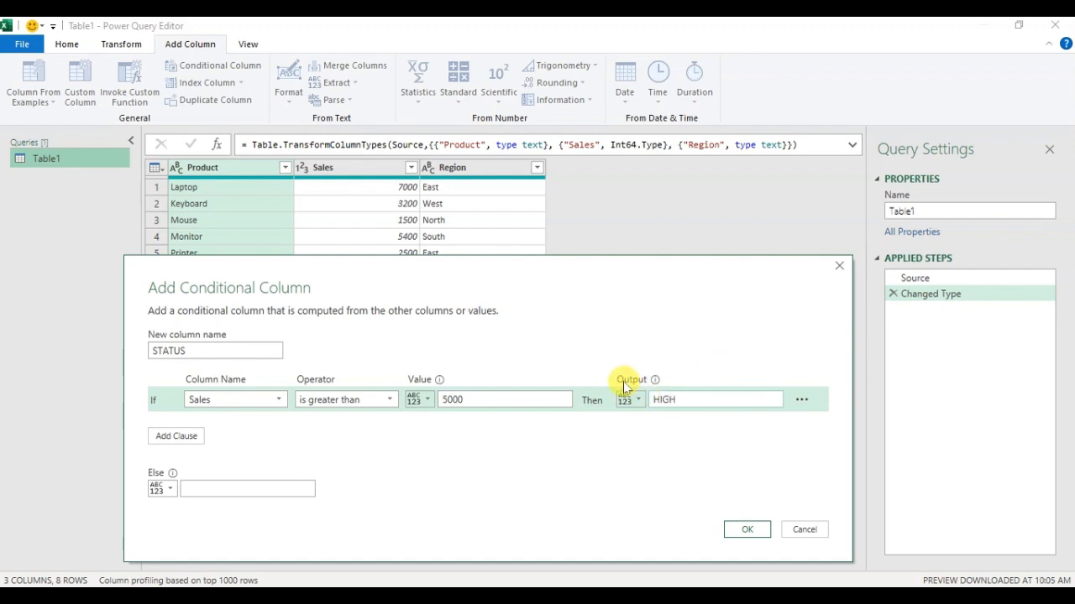
Add an else-if clause outputting LOW when Sales is less than or equal to 5000, and create the conditional column
click(181, 438)
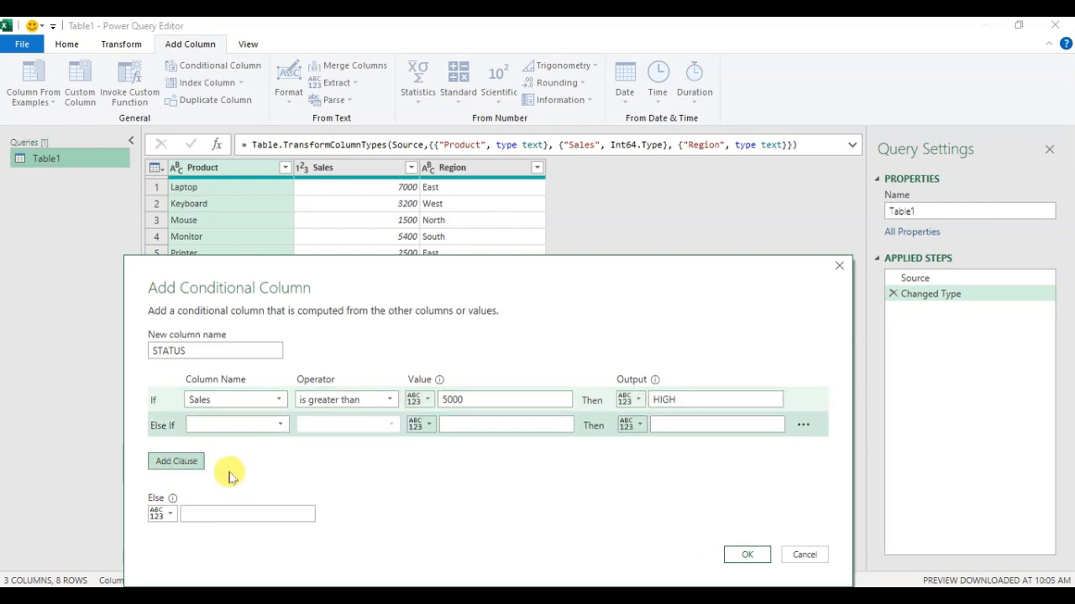
click(267, 425)
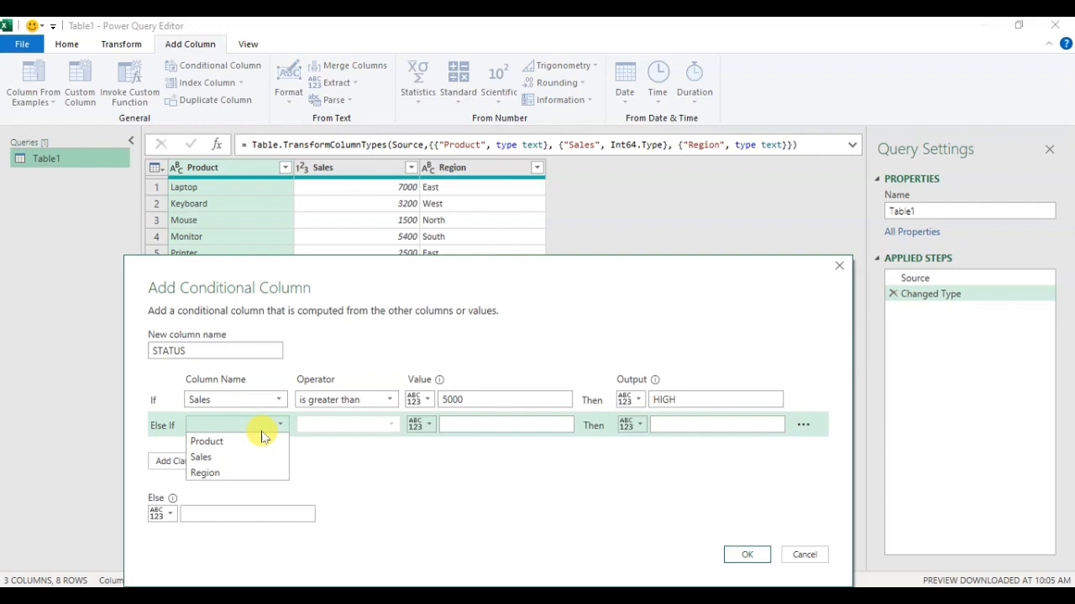
click(234, 457)
click(360, 425)
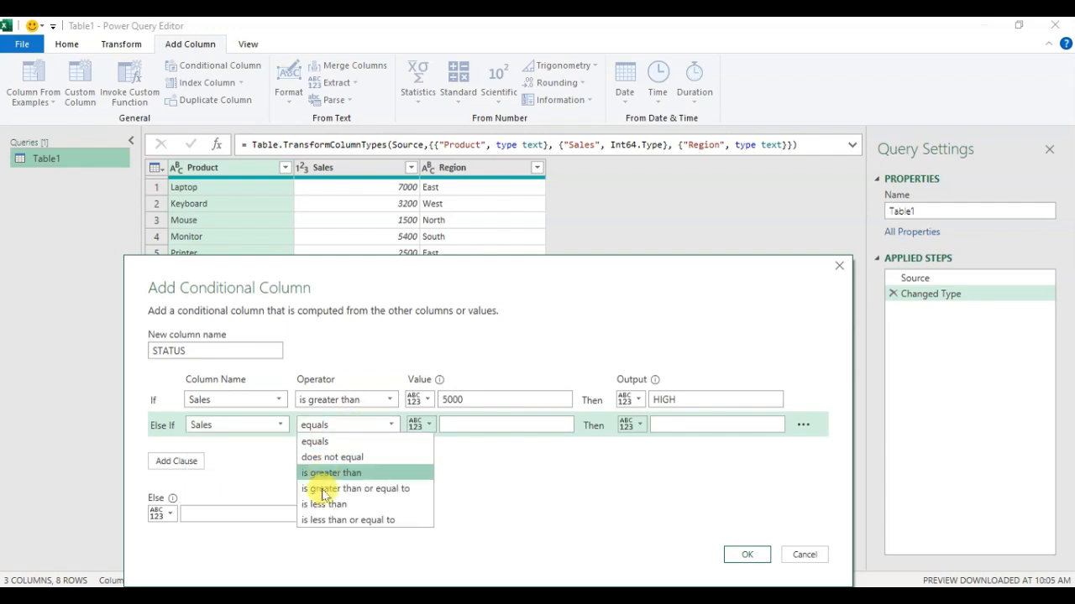
click(355, 520)
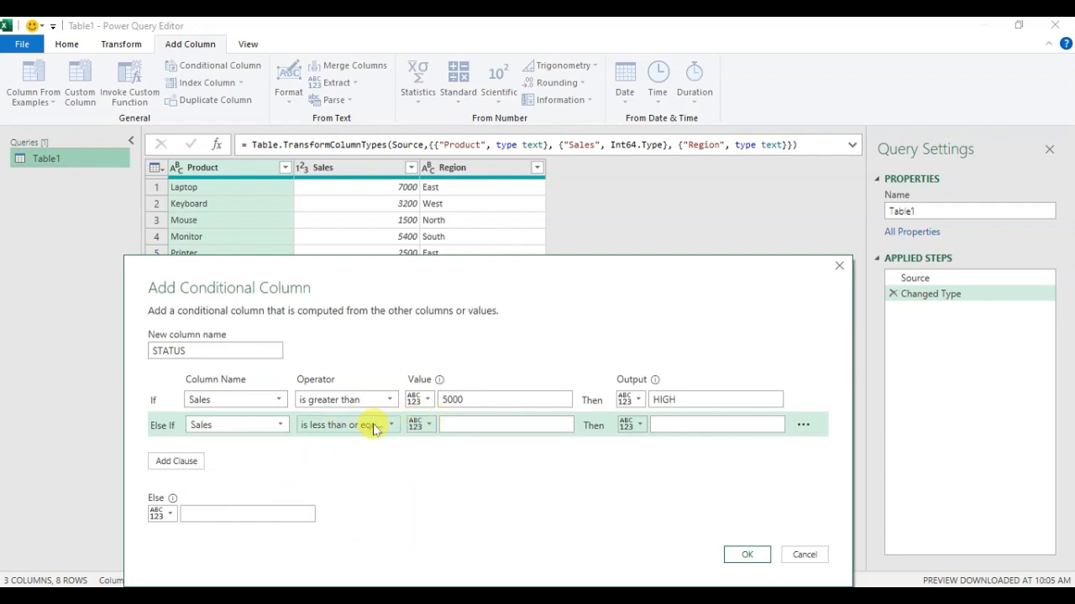
click(459, 427)
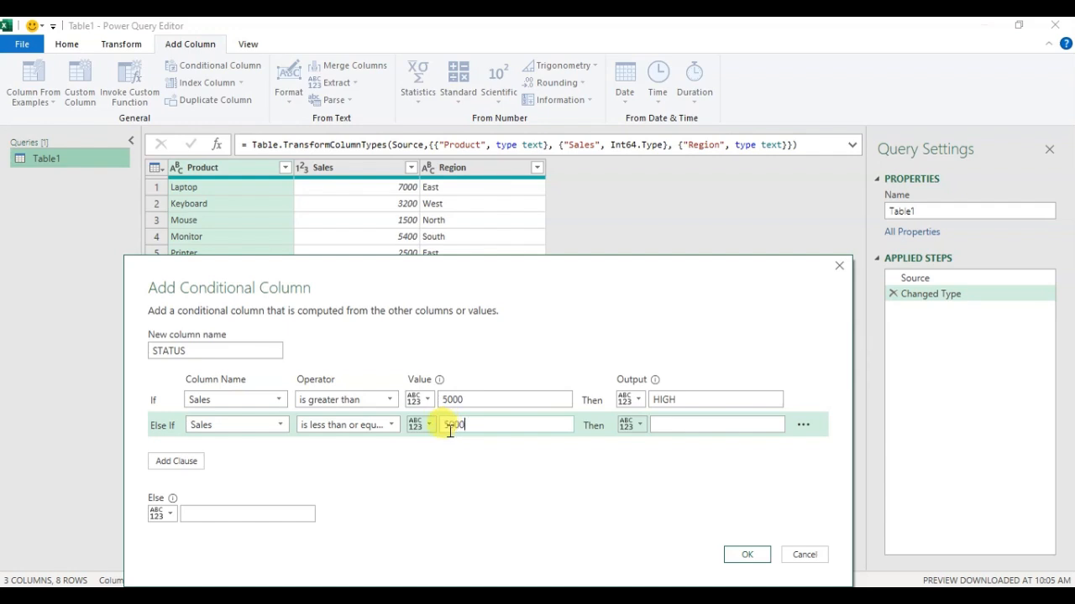
text(5000)
click(736, 426)
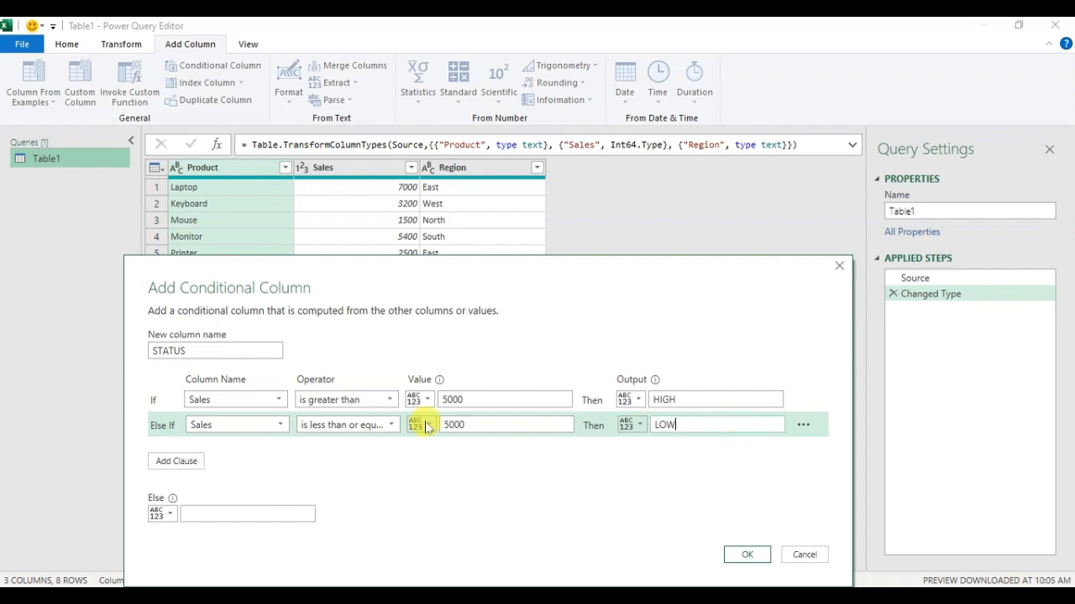
click(744, 556)
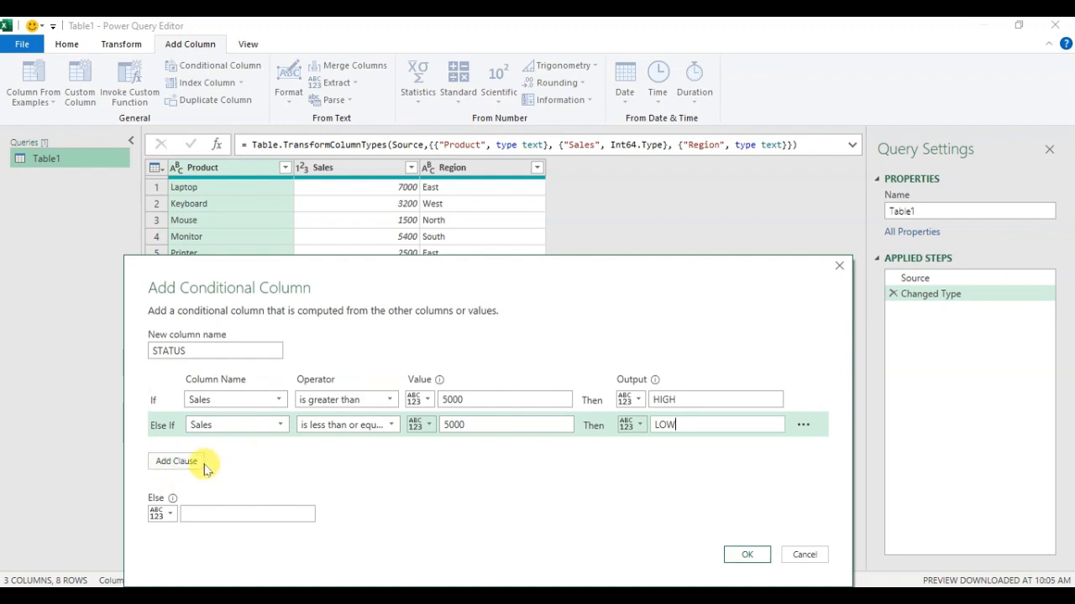
click(748, 555)
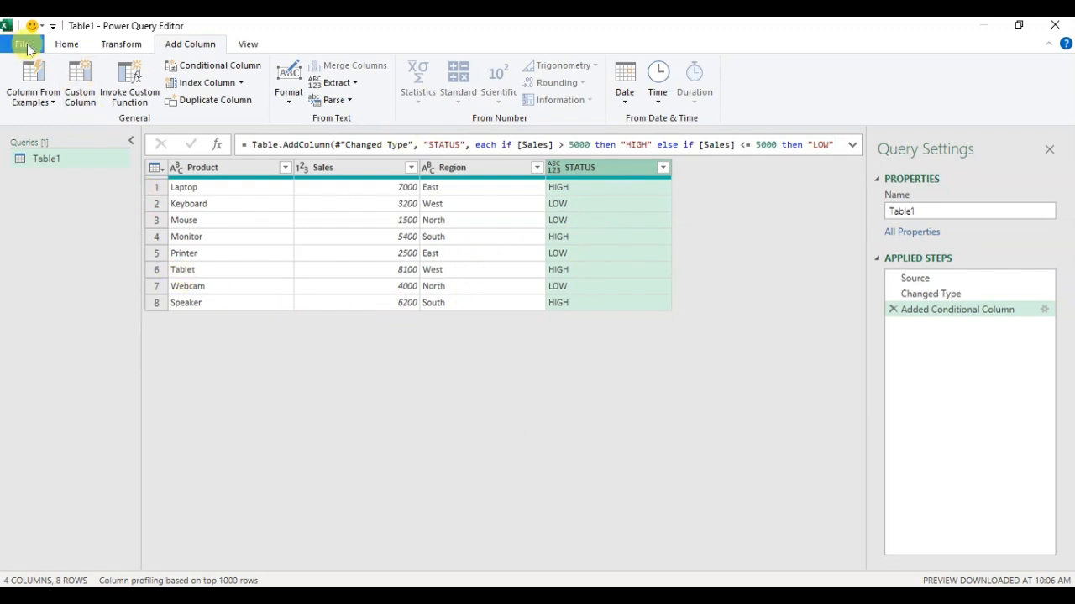
Close the Power Query Editor and load the query result into the workbook
click(66, 46)
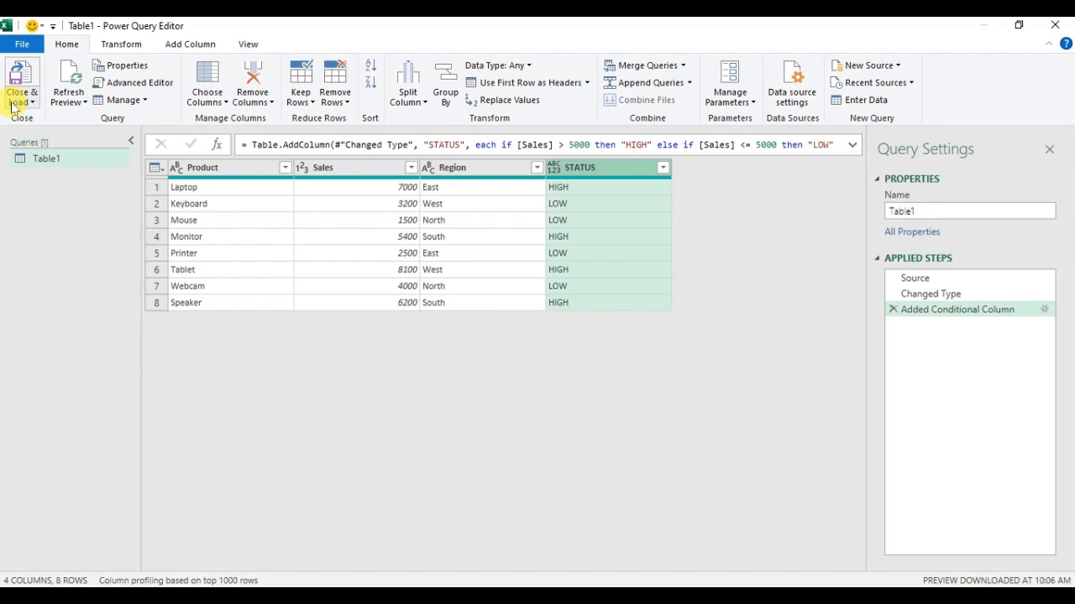
click(21, 80)
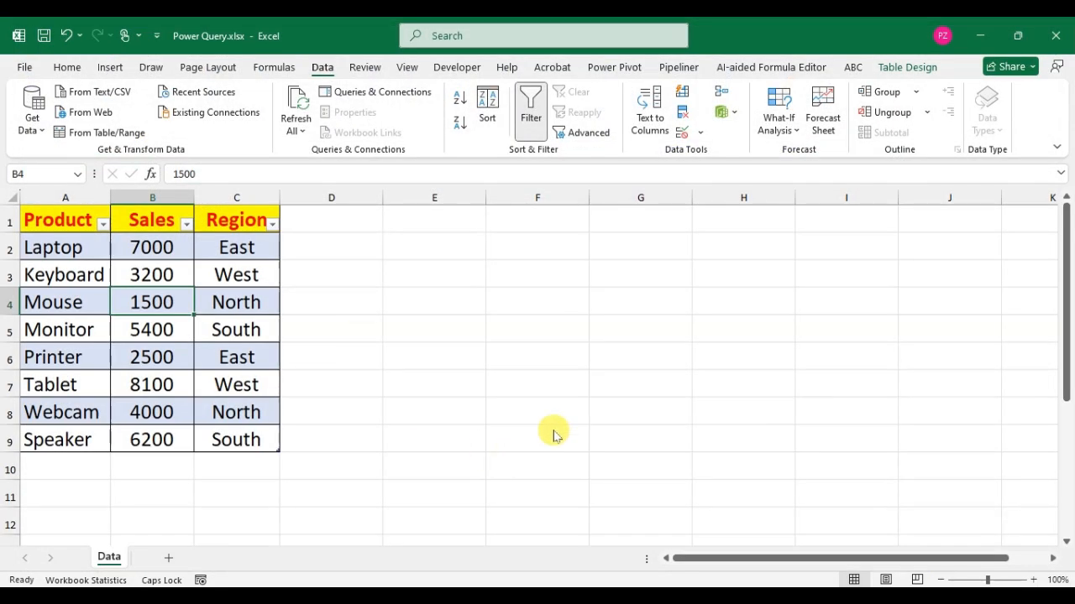